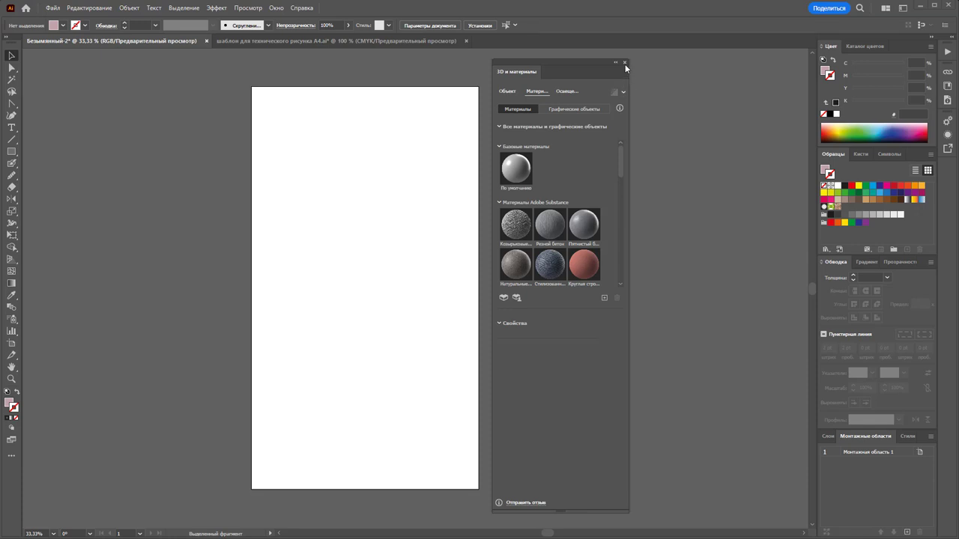
Step: Close the 3D materials panel and confirm the artboard at 900 × 1600 px
click(624, 63)
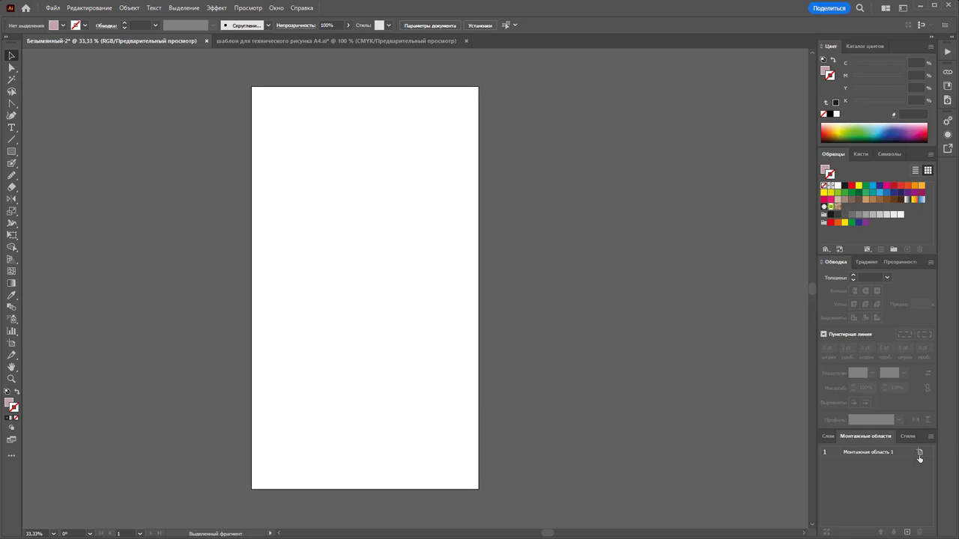
click(919, 453)
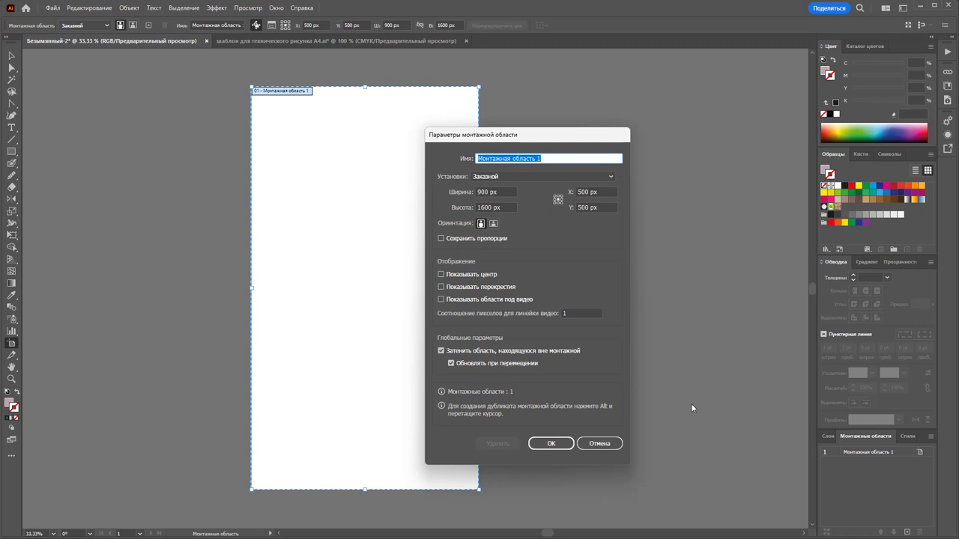
click(552, 444)
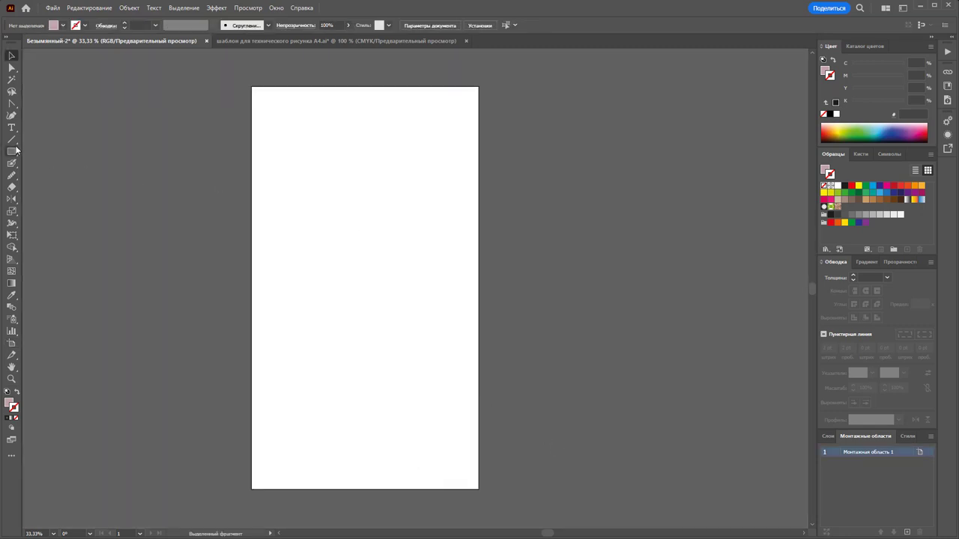
Step: Draw a closed half-heart with the Pen tool (curved lobe, pointed bottom tip) and select it
click(13, 116)
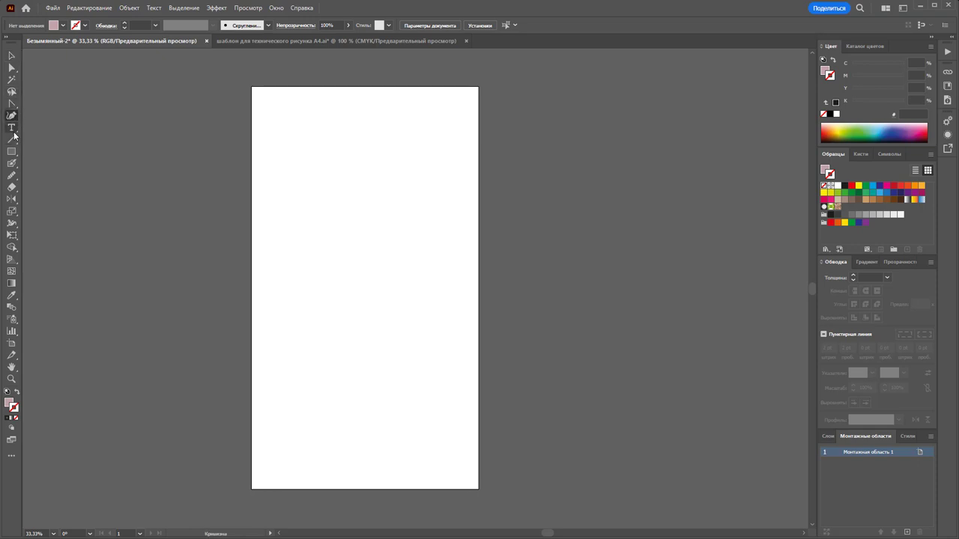
right_click(11, 105)
click(34, 105)
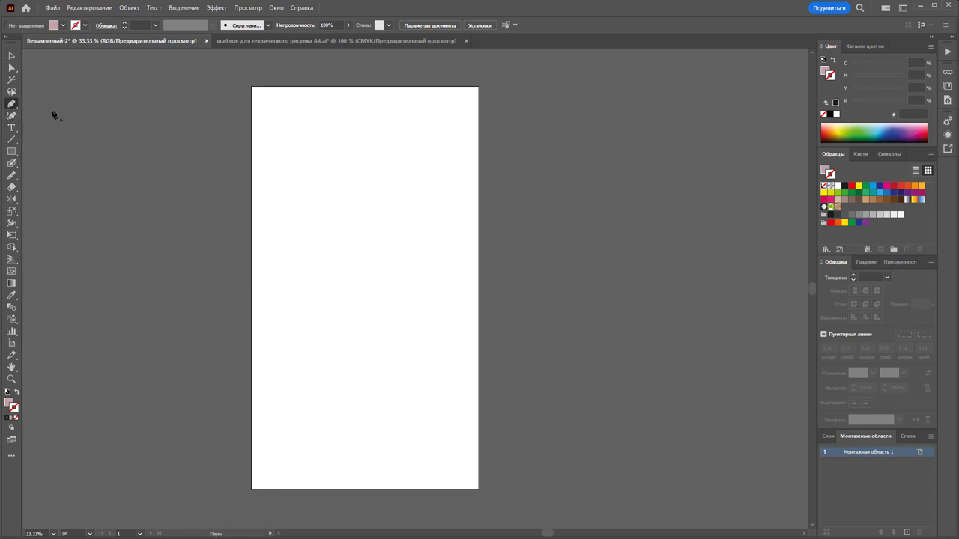
click(342, 157)
drag(405, 138, 437, 162)
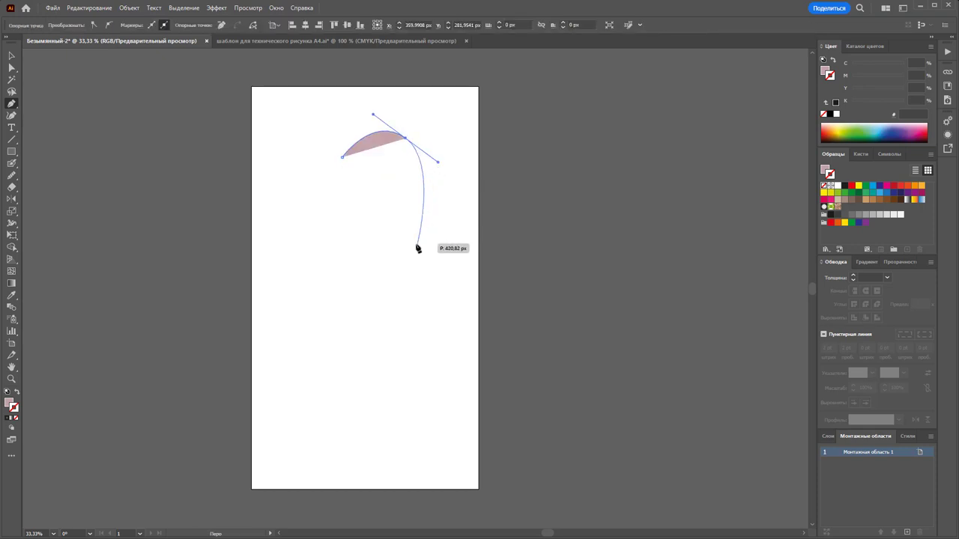
drag(411, 224, 389, 248)
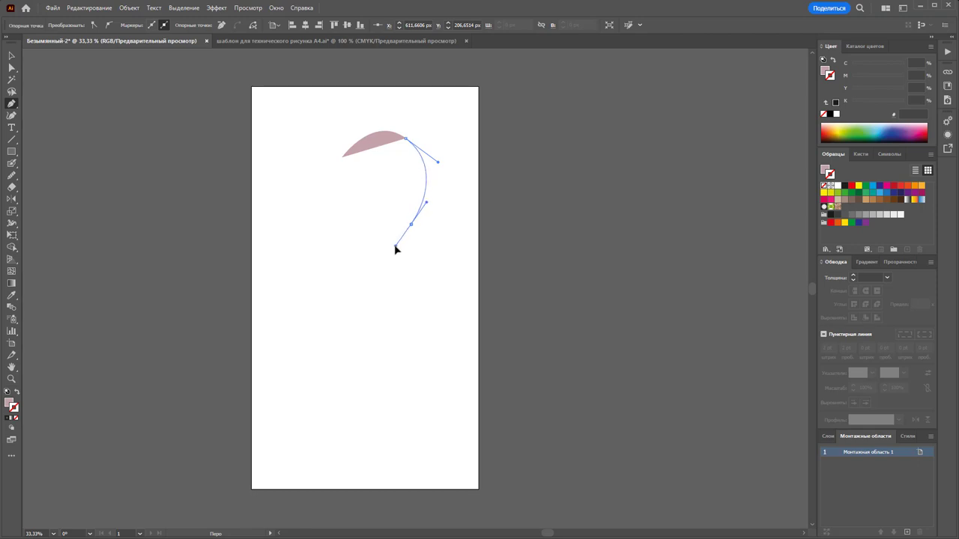
click(345, 287)
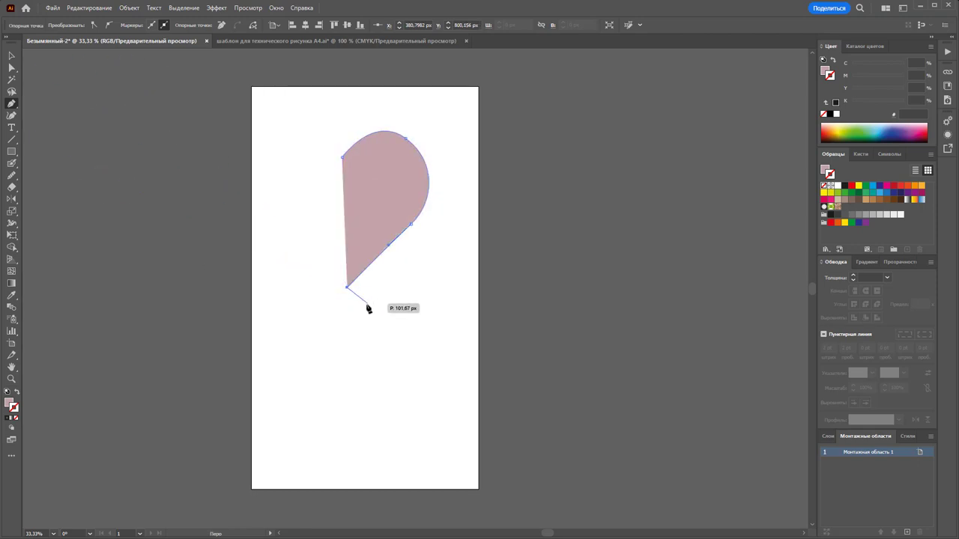
ctrl+click(287, 267)
click(11, 56)
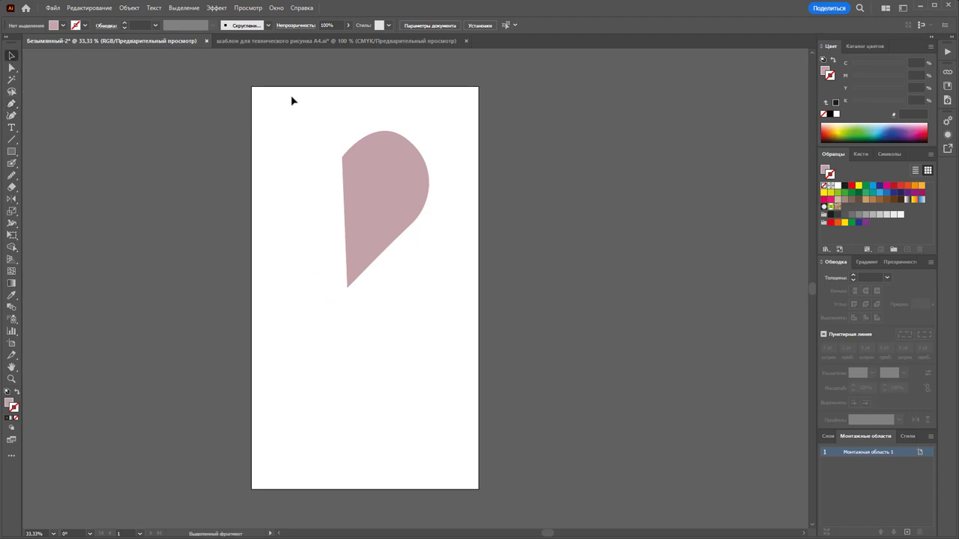
click(365, 195)
Step: Reflect a copy of the half-heart and join the two bottom tips with Ctrl+J
key(o)
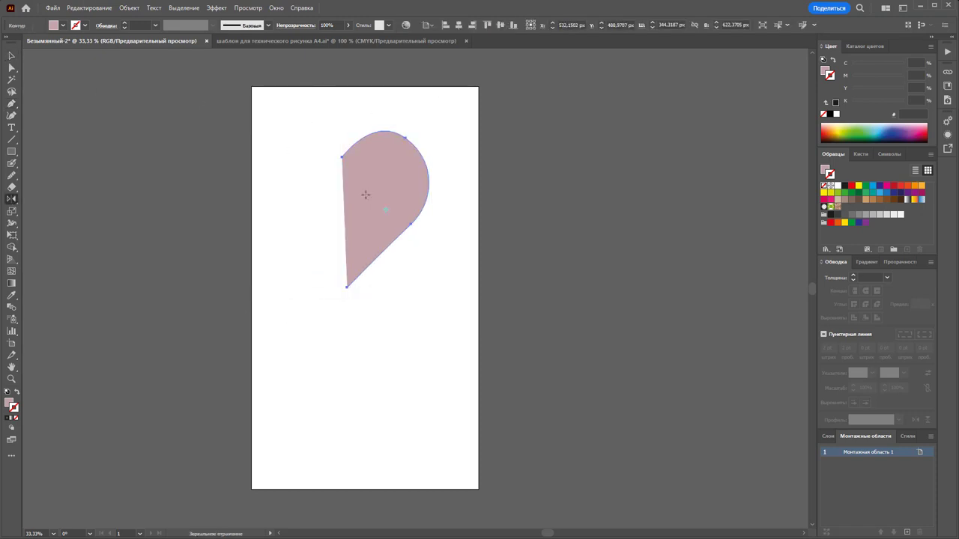
drag(382, 190, 267, 156)
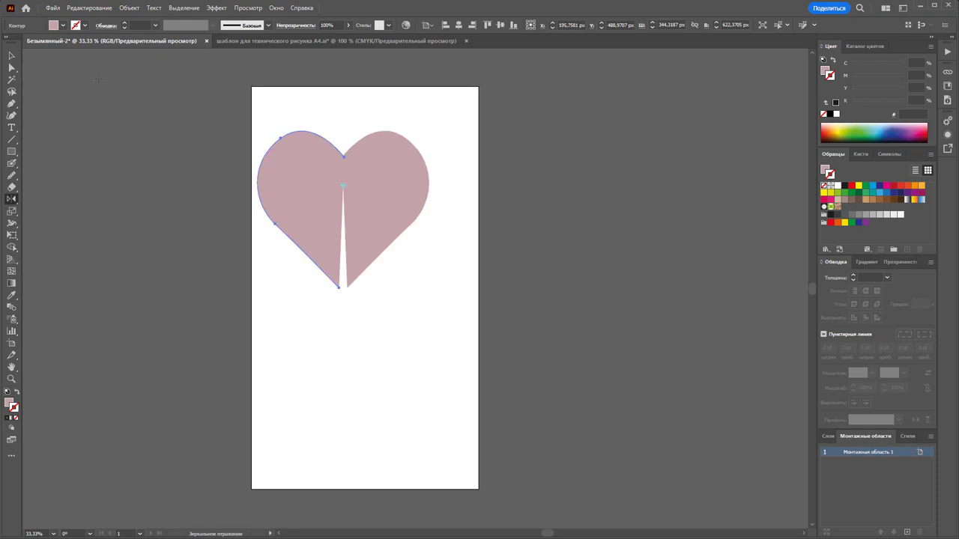
click(12, 67)
click(339, 287)
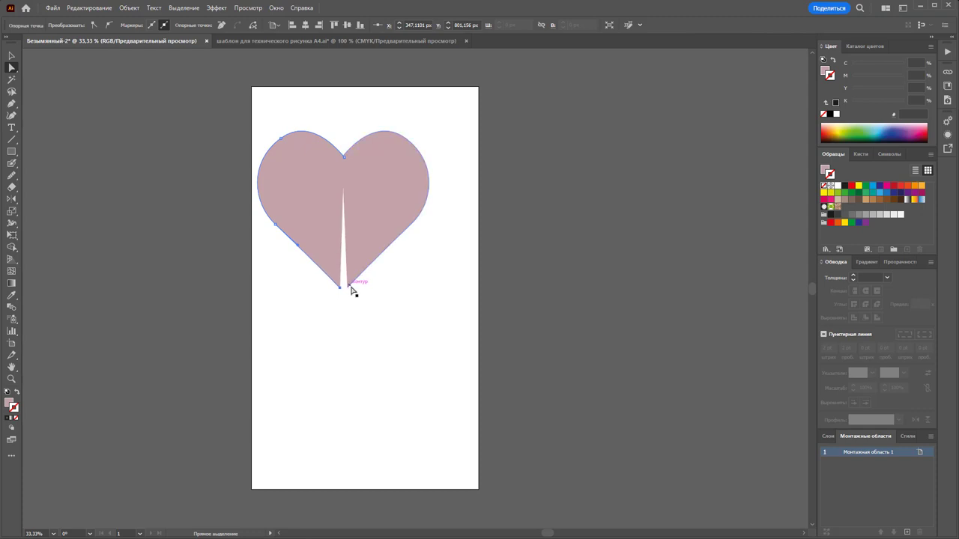
drag(351, 290, 346, 287)
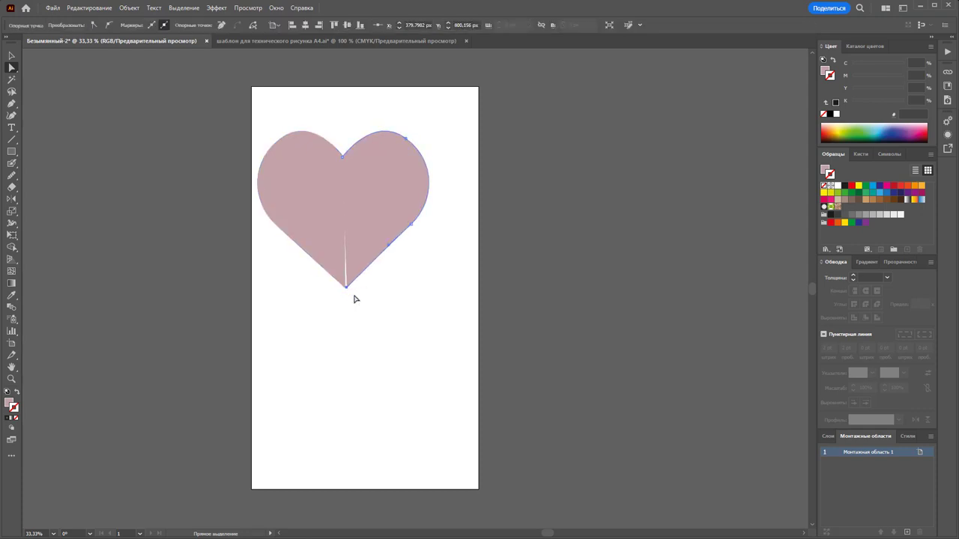
key(ctrl+j)
Step: Unite both halves into one heart shape with Pathfinder, then deselect
click(322, 179)
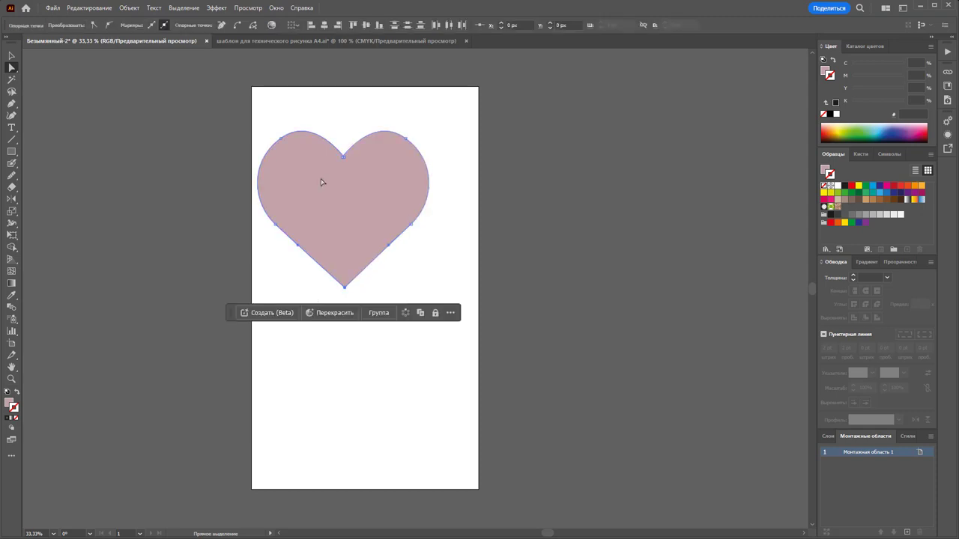
click(276, 7)
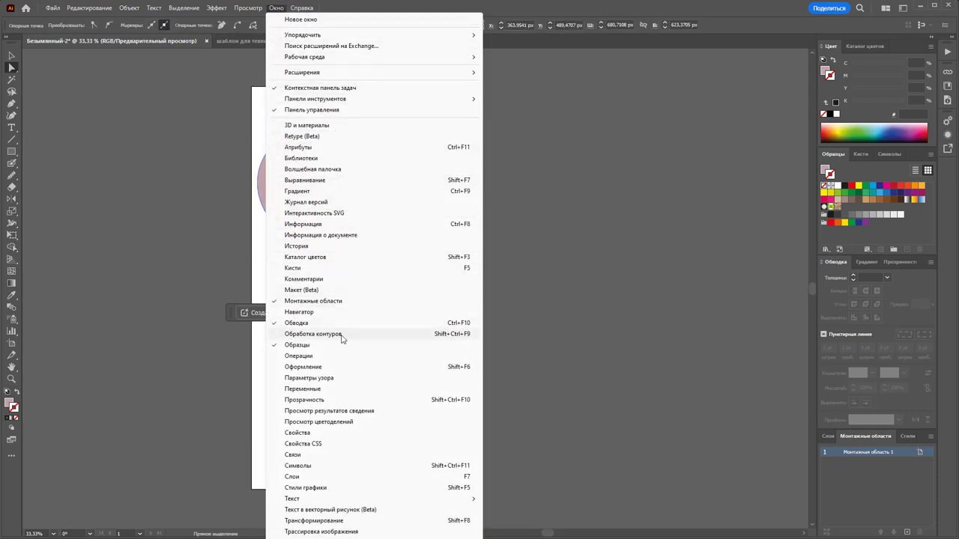
click(399, 334)
click(653, 107)
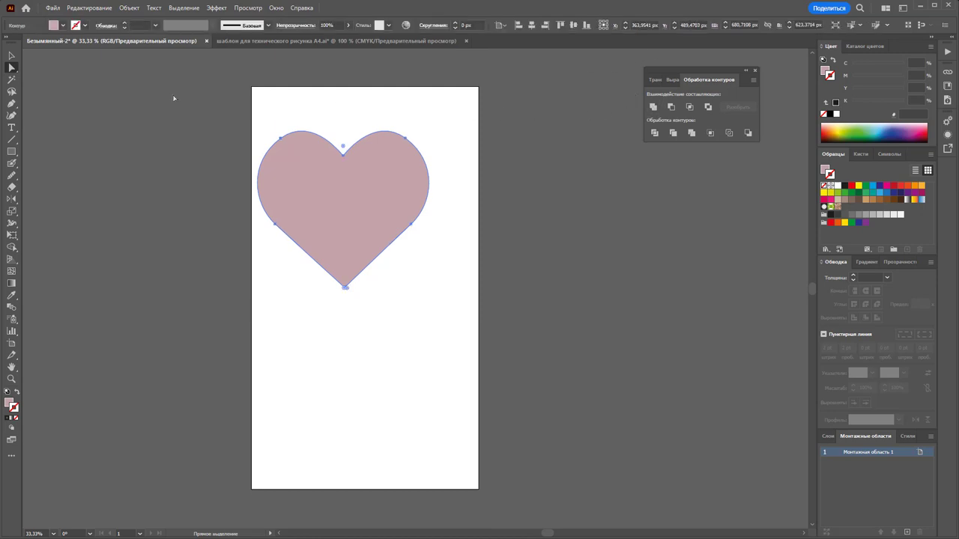
click(12, 55)
click(784, 81)
Step: Shrink the heart and duplicate it downward into a column of five hearts
click(754, 71)
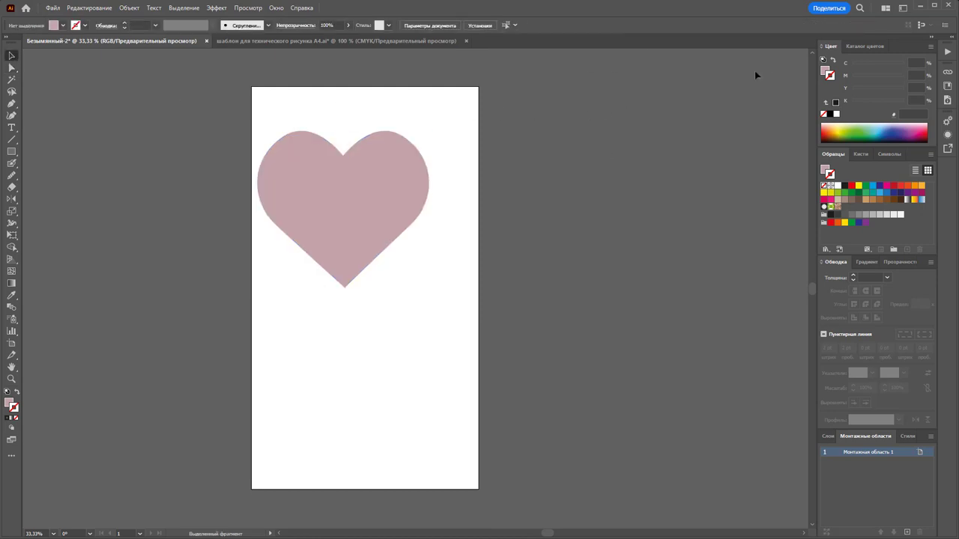
click(411, 218)
drag(431, 294, 325, 187)
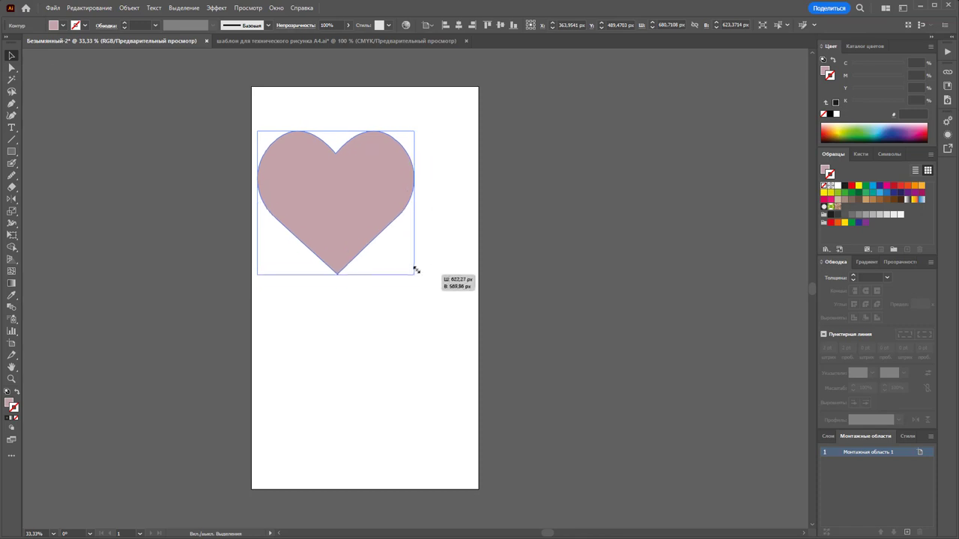
mouse_move(283, 164)
mouse_down()
mouse_move(294, 144)
mouse_move(325, 161)
mouse_move(299, 205)
mouse_up()
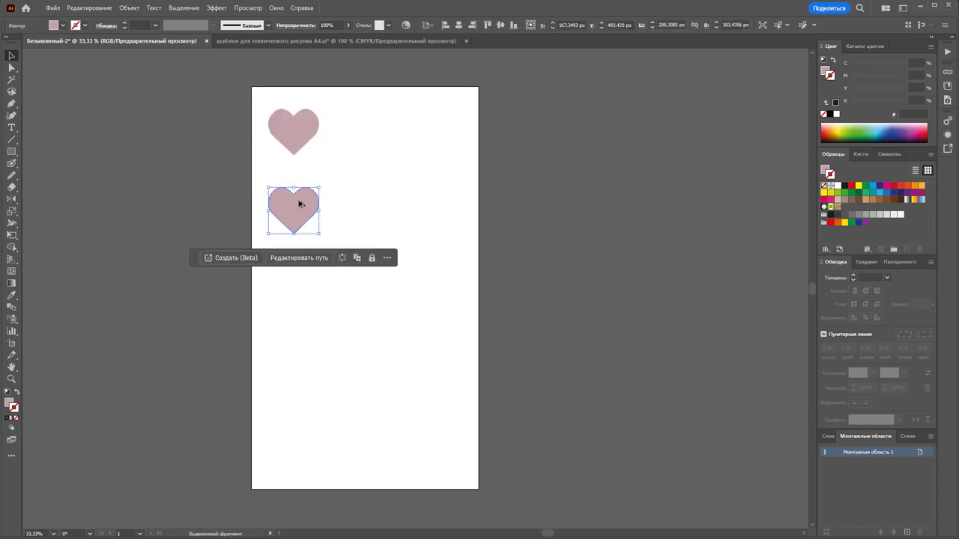
key(ctrl+d)
key(ctrl+d)
key(ctrl+d)
Step: Copy the column right twice for a 3 × 5 grid, then select all fifteen hearts
click(383, 220)
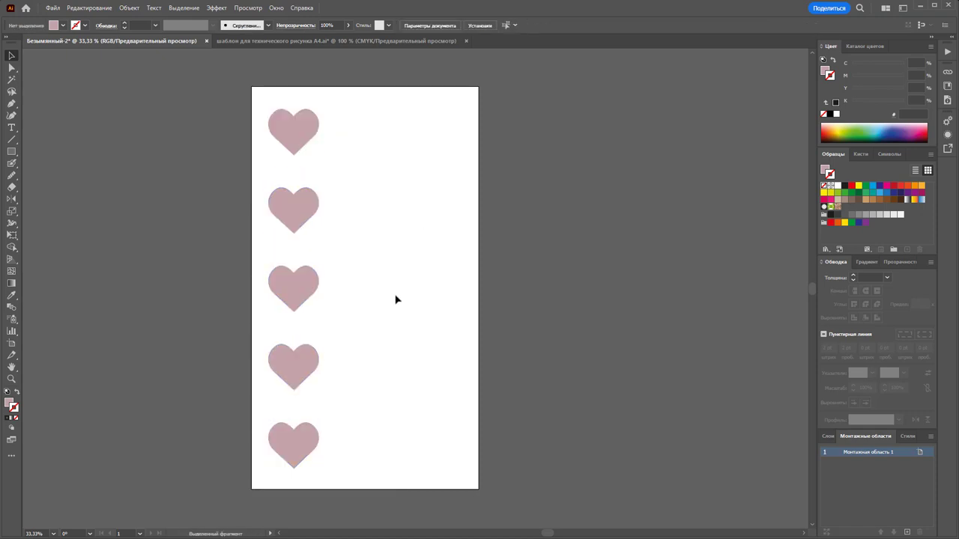
mouse_move(356, 474)
mouse_down()
mouse_move(290, 126)
mouse_move(360, 132)
mouse_up()
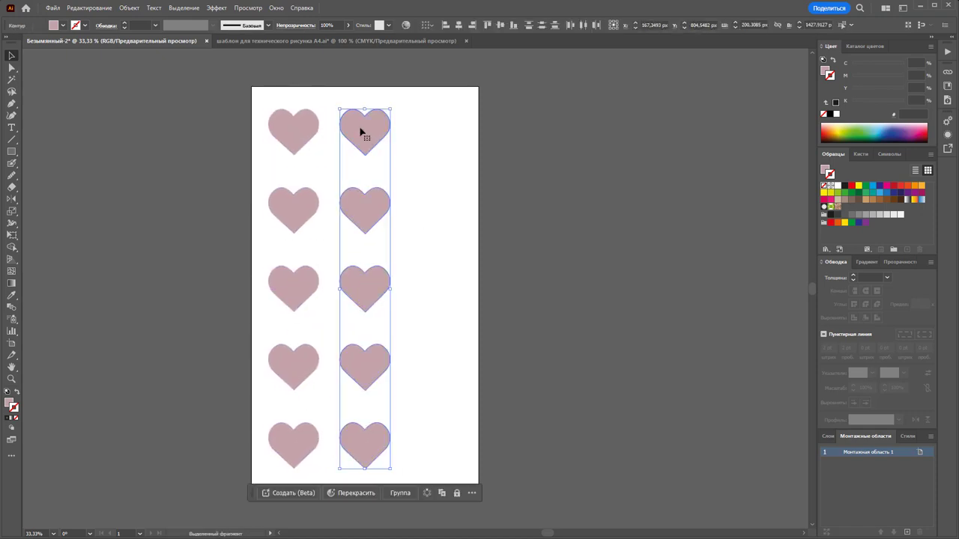
key(ctrl+d)
click(595, 207)
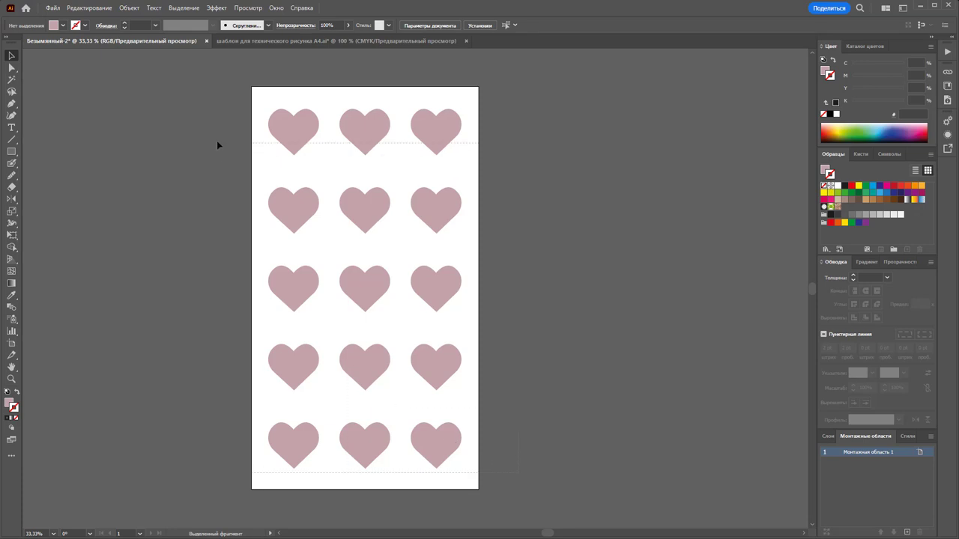
key(ctrl+a)
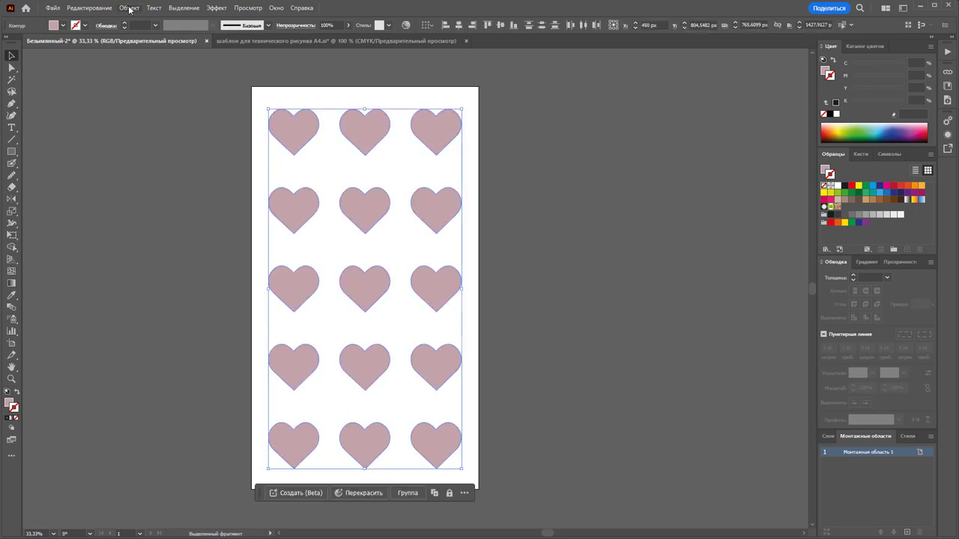
Step: Preview Transform Each with Random: scale 61%/71%, move −45/32 px, angle 231°
click(129, 8)
mouse_move(162, 19)
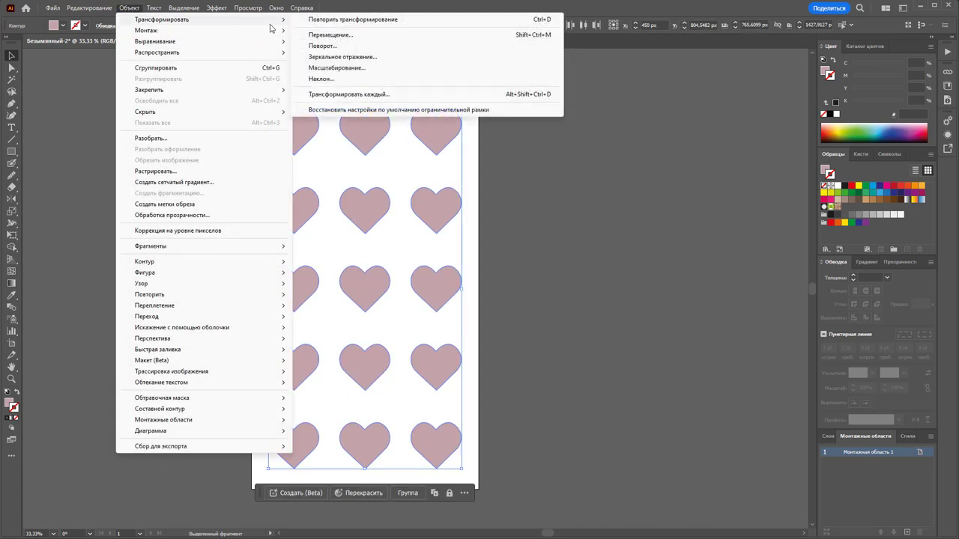
click(346, 96)
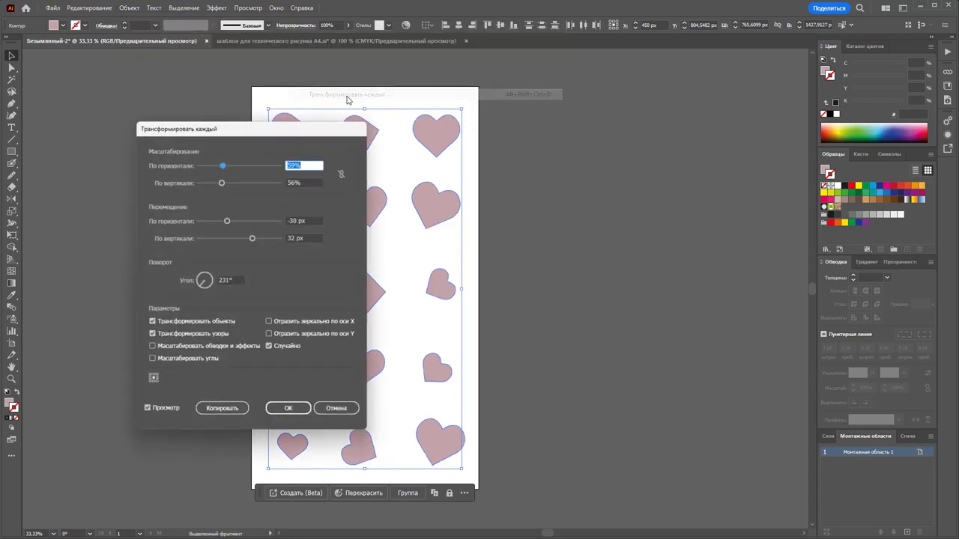
drag(277, 137, 391, 127)
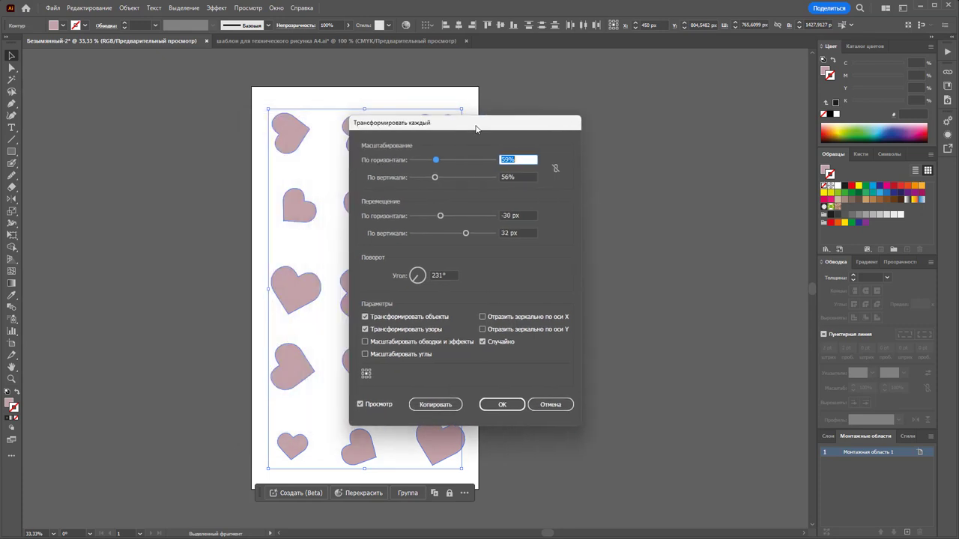
drag(368, 120, 620, 100)
drag(594, 192, 589, 193)
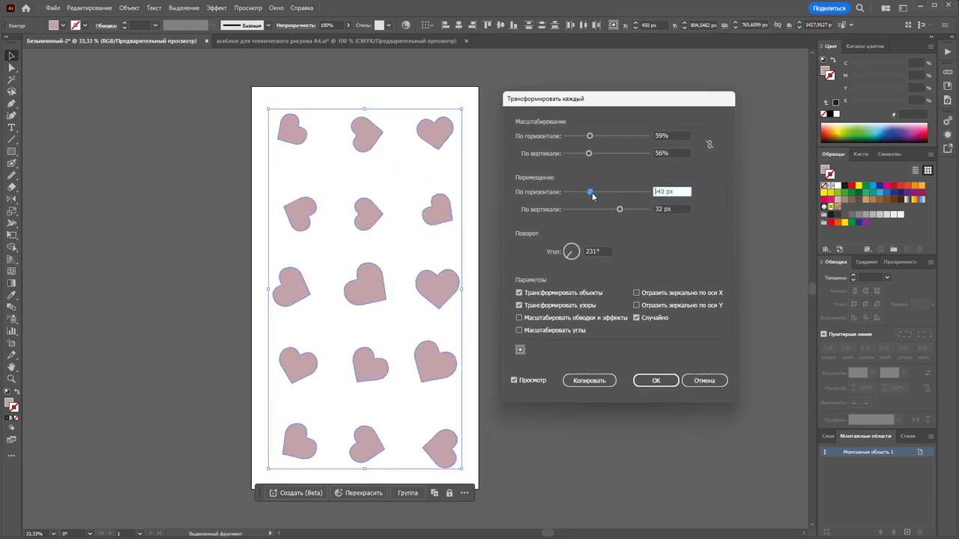
drag(592, 194, 589, 197)
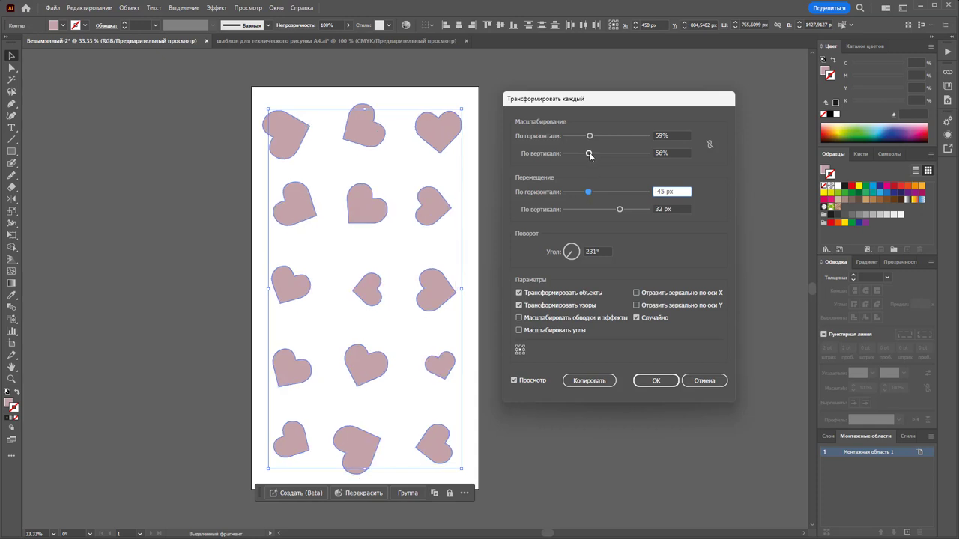
mouse_move(588, 153)
mouse_down()
mouse_move(598, 155)
mouse_move(591, 141)
mouse_up()
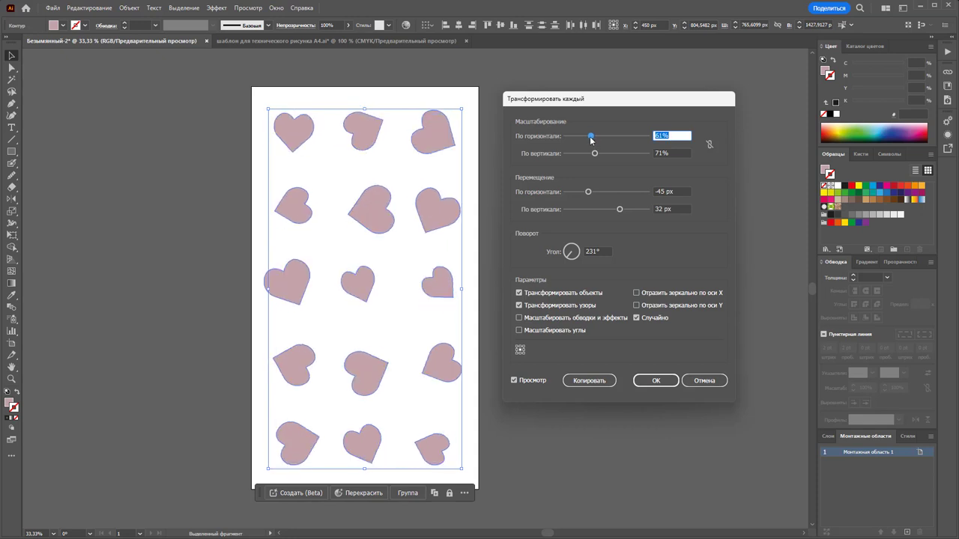
Step: Apply the random transform, set one pink heart beside the artboard, and enlarge the middle-right heart
click(642, 383)
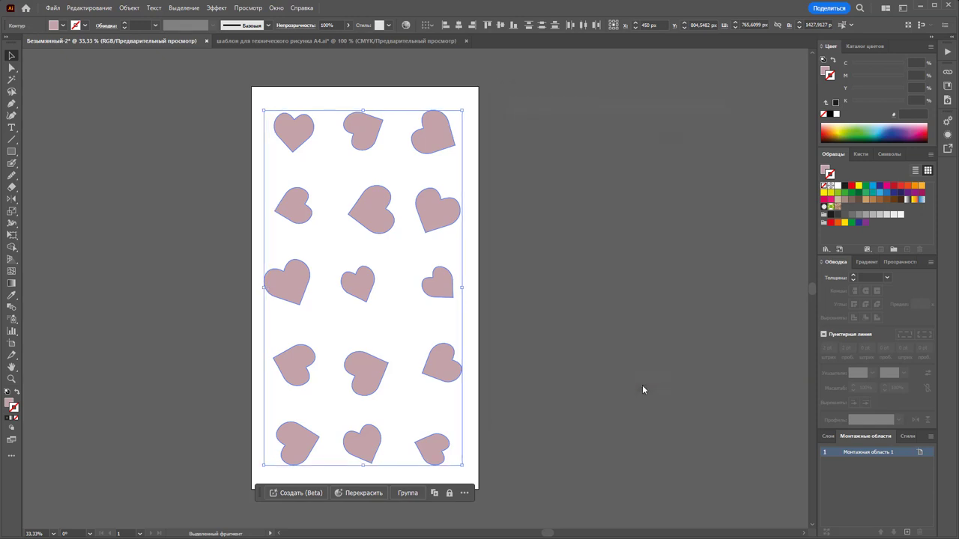
click(578, 325)
click(452, 289)
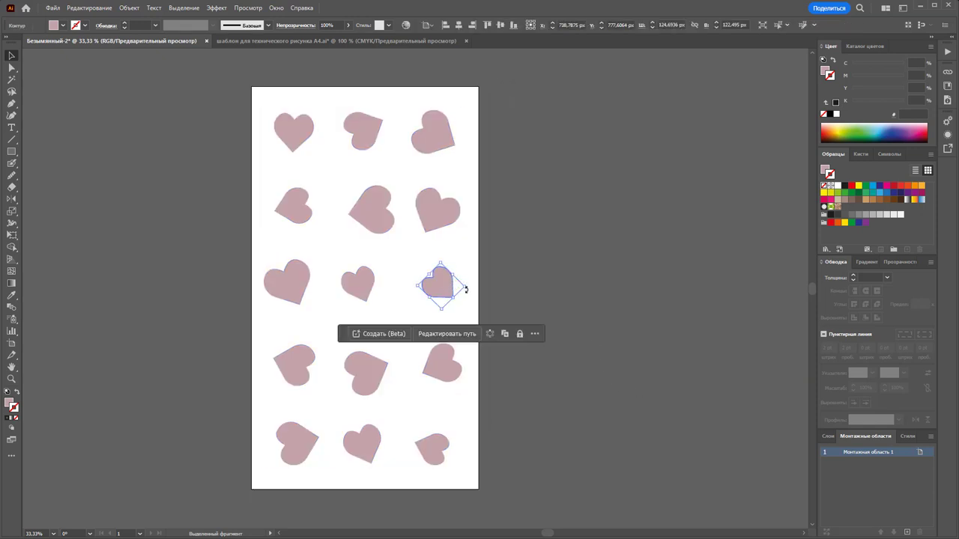
mouse_move(469, 289)
mouse_down()
mouse_move(450, 309)
mouse_move(433, 296)
mouse_move(606, 262)
mouse_up()
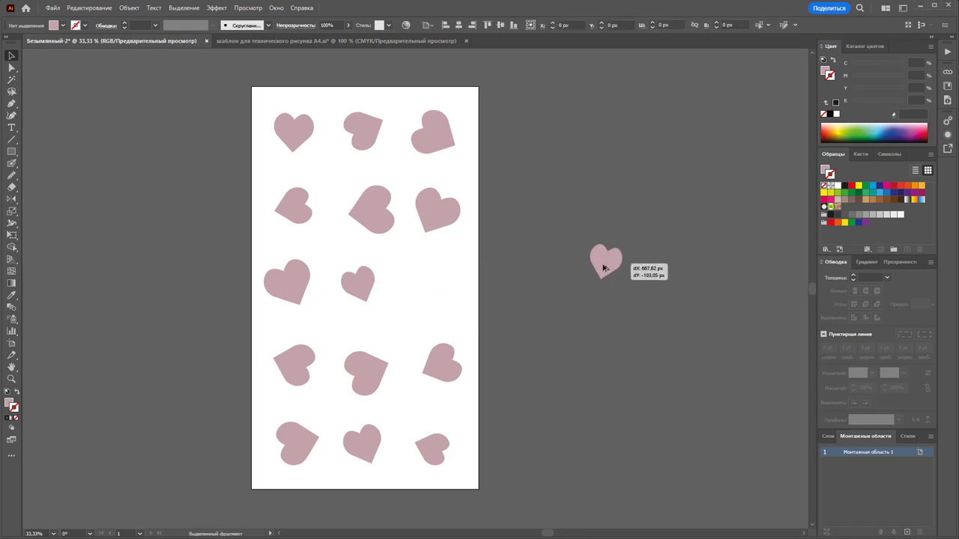
click(506, 138)
click(426, 290)
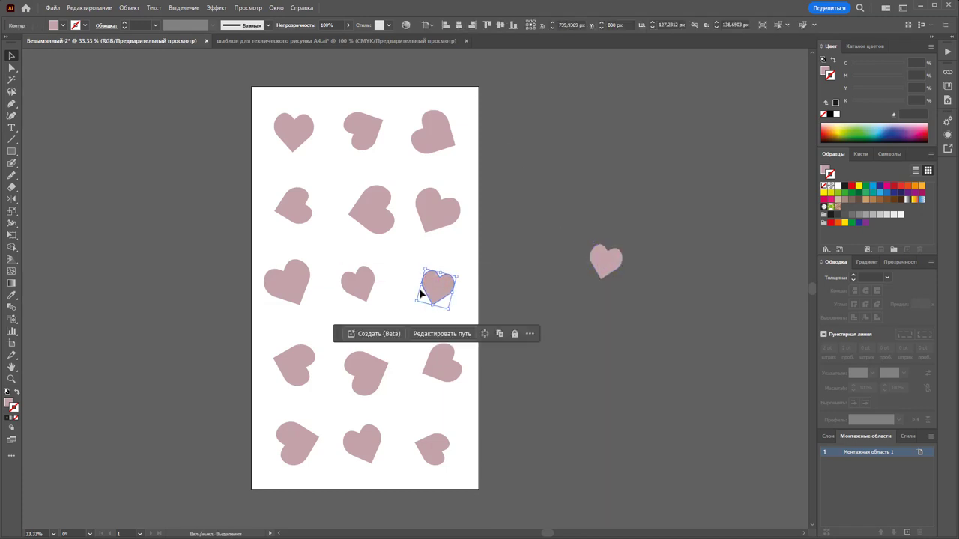
mouse_move(418, 300)
mouse_down()
mouse_move(400, 315)
mouse_move(430, 290)
mouse_up()
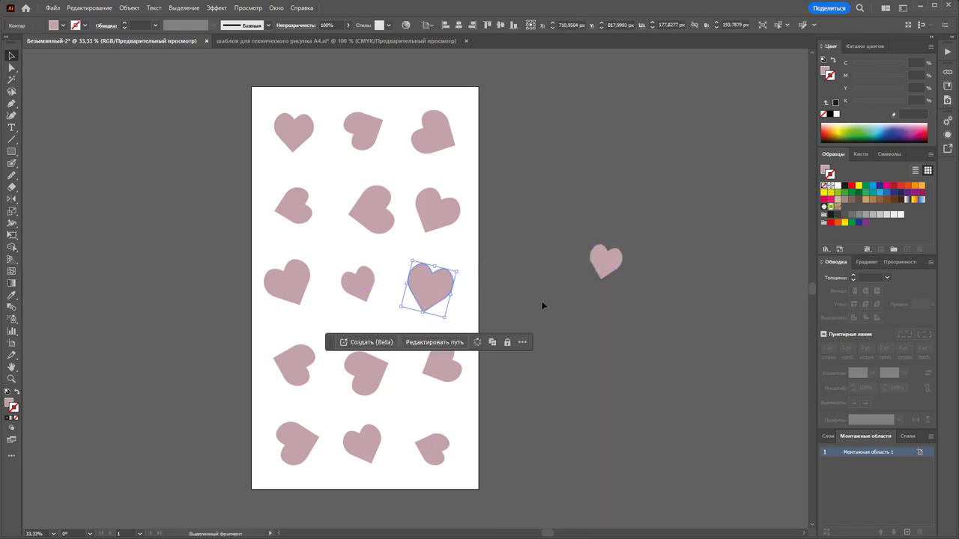
Step: Make all fifteen artboard hearts solid red with no outline
click(527, 490)
drag(527, 490, 280, 134)
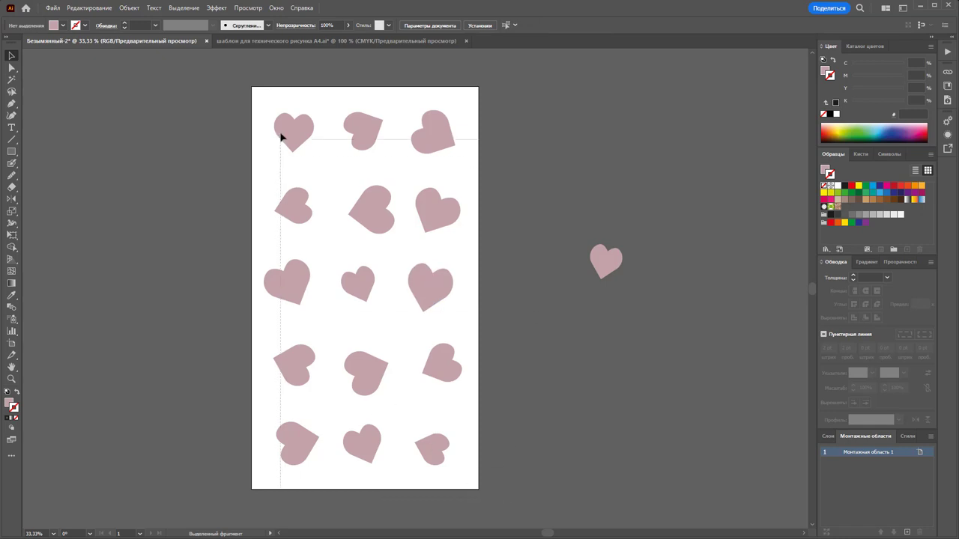
click(852, 186)
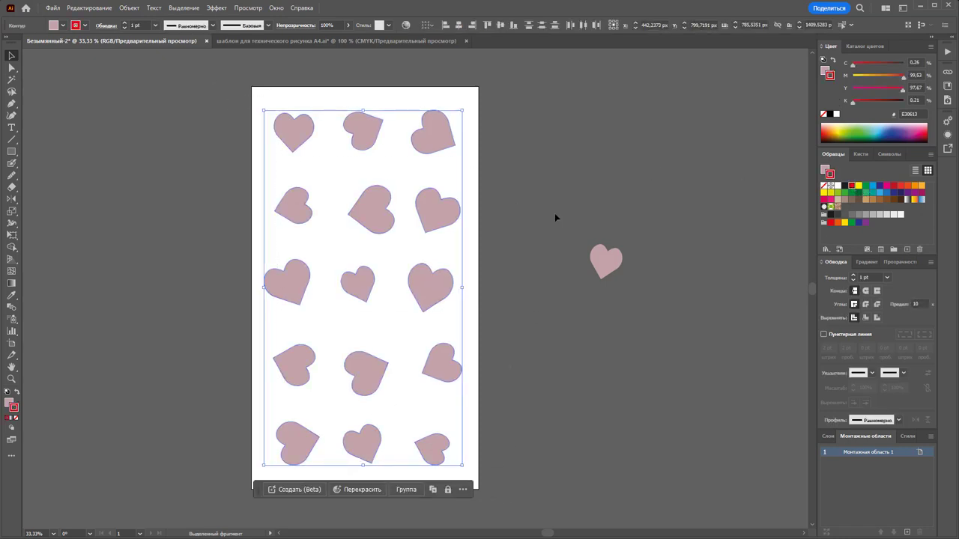
click(16, 393)
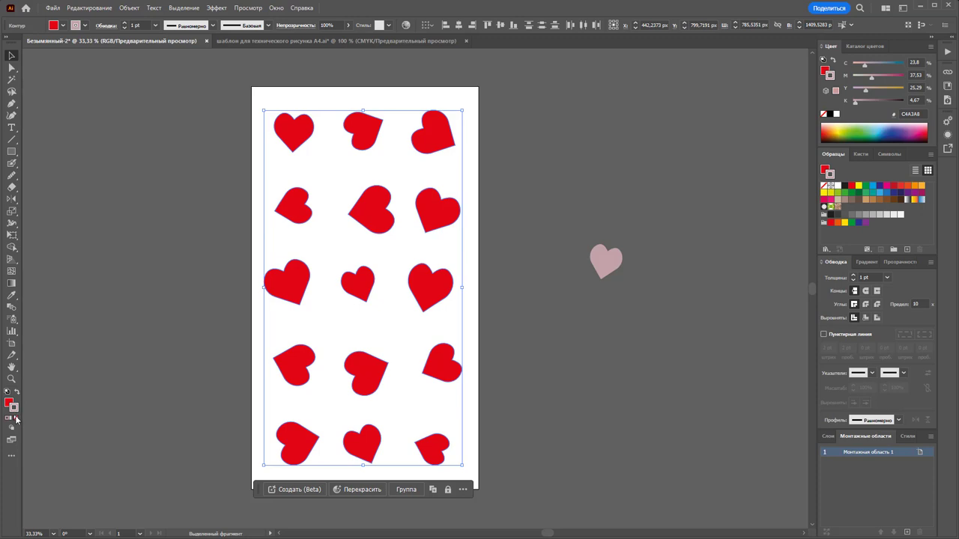
click(15, 418)
click(118, 365)
click(11, 151)
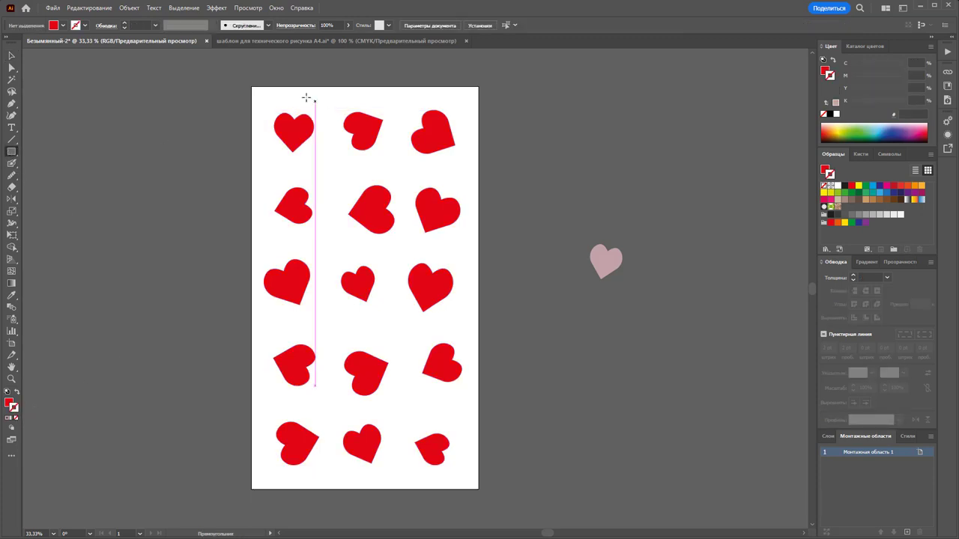
Step: Draw an artboard-sized rectangle, fill it with the heart's pink, and send it to the back
drag(252, 87, 476, 488)
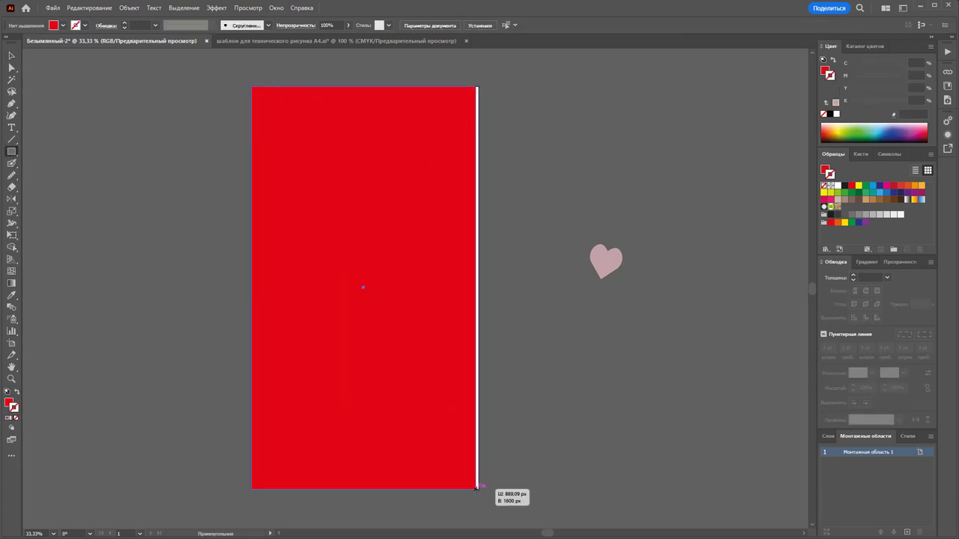
click(11, 295)
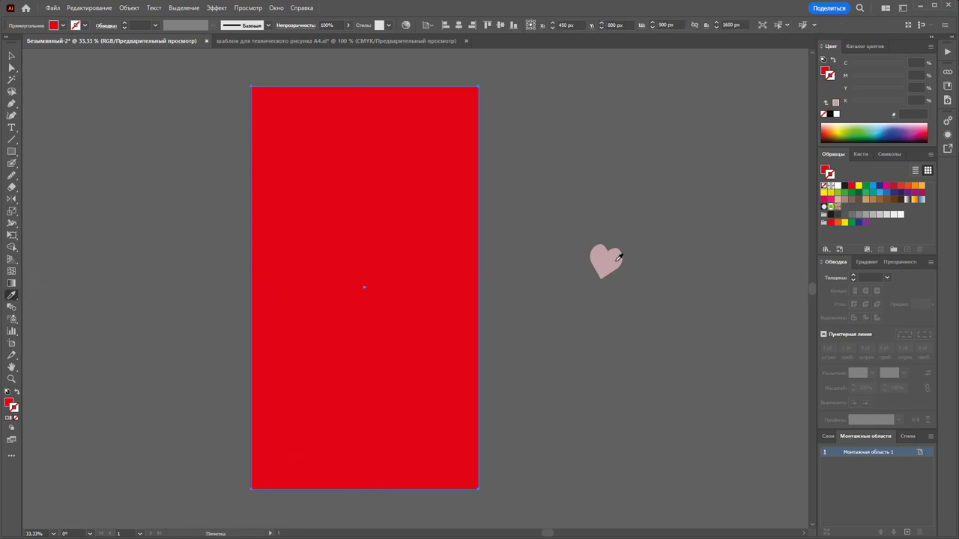
click(618, 258)
key(v)
right_click(331, 202)
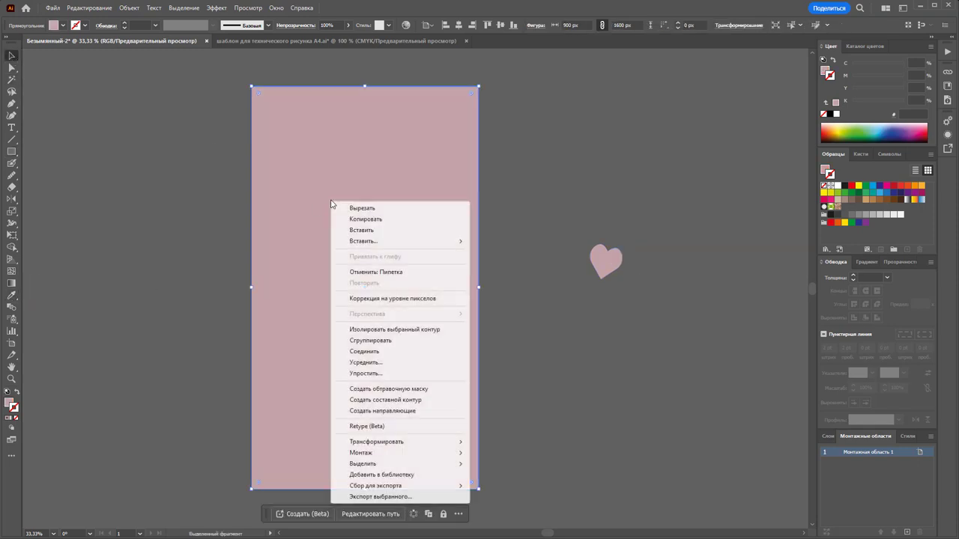
mouse_move(363, 463)
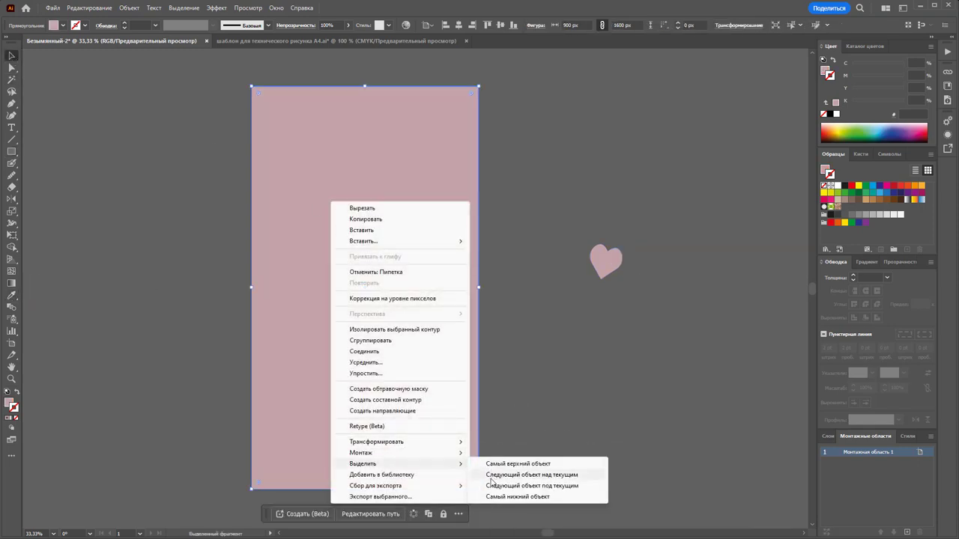
click(498, 492)
click(558, 382)
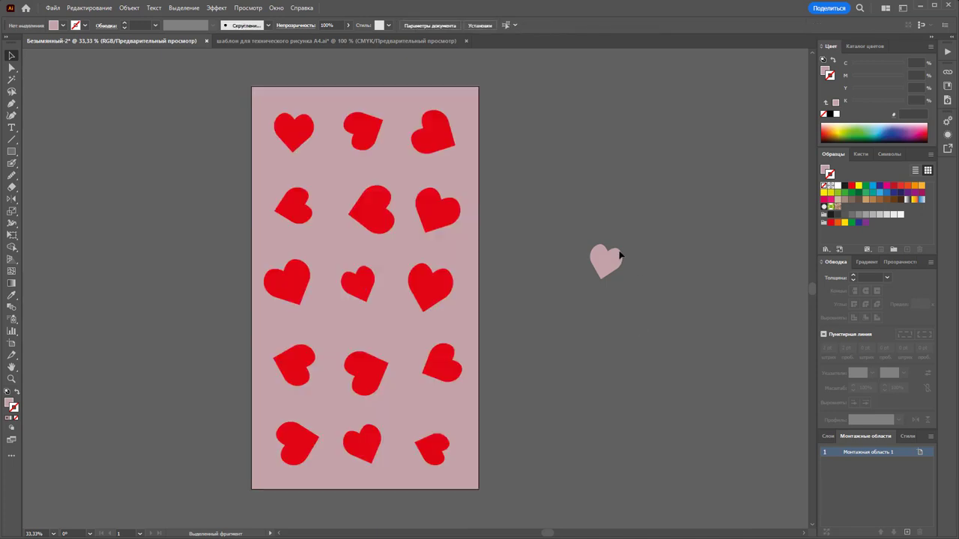
Step: Delete the spare pink heart and lighten the background fill to a pale pink
click(620, 256)
key(Delete)
click(466, 164)
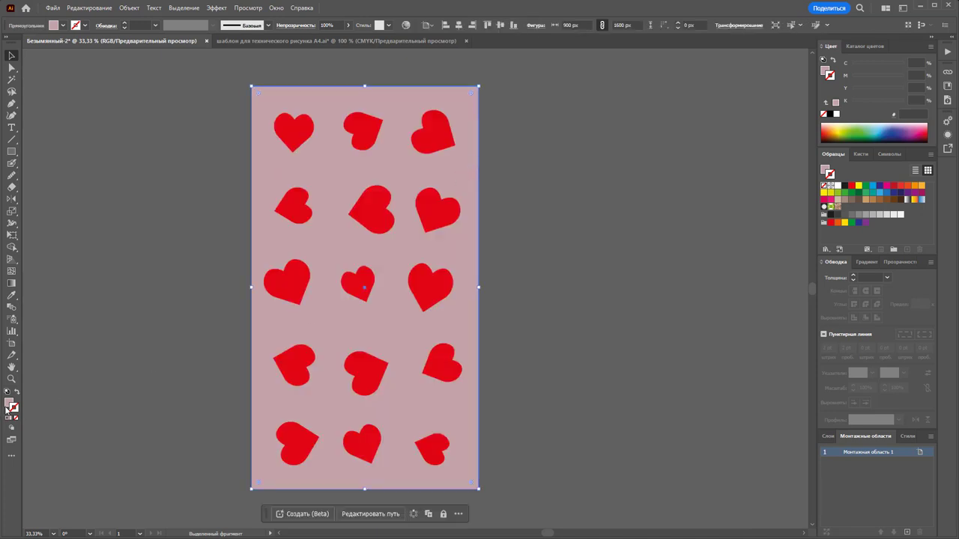
double_click(7, 408)
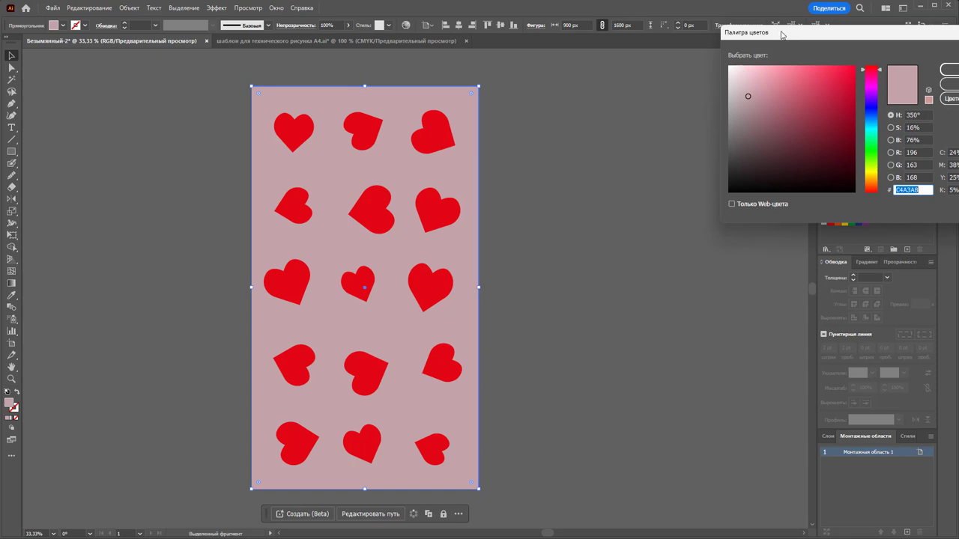
drag(782, 35, 583, 131)
click(547, 159)
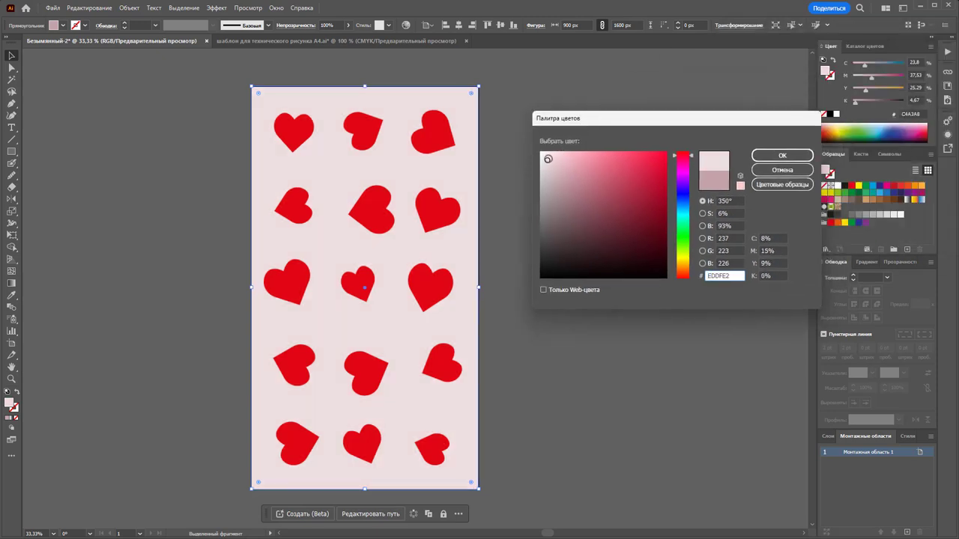
drag(548, 159, 546, 156)
click(783, 155)
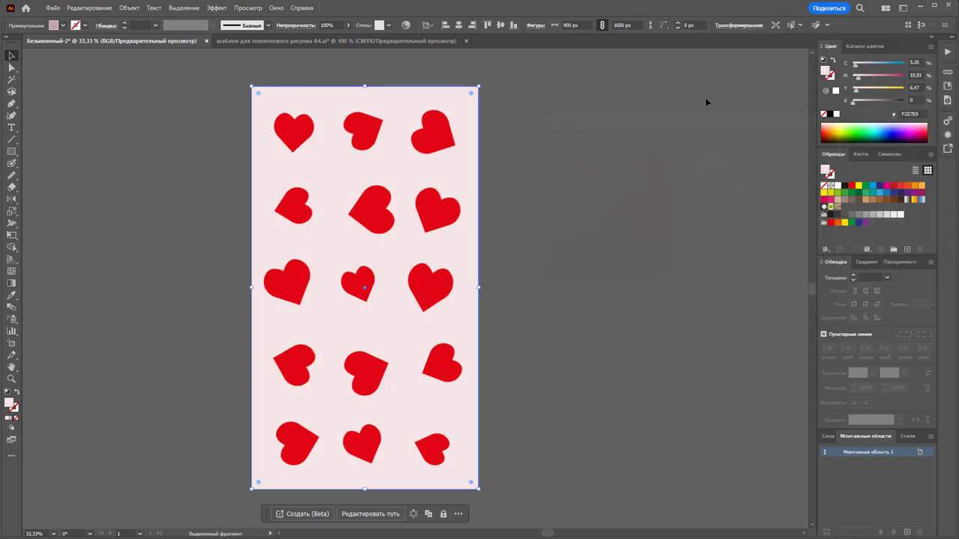
click(572, 91)
Step: Group the pink background and all hearts together
key(ctrl+a)
right_click(376, 336)
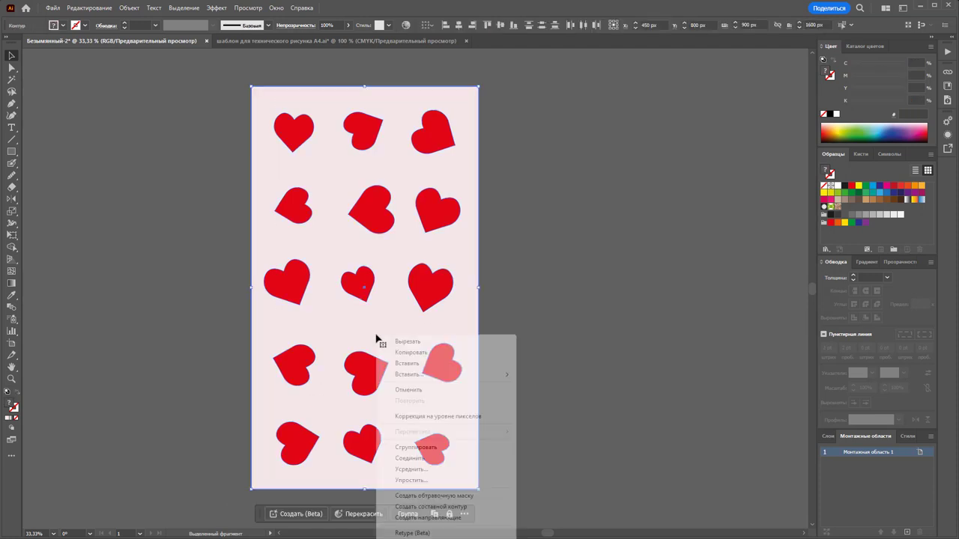
click(416, 448)
click(517, 416)
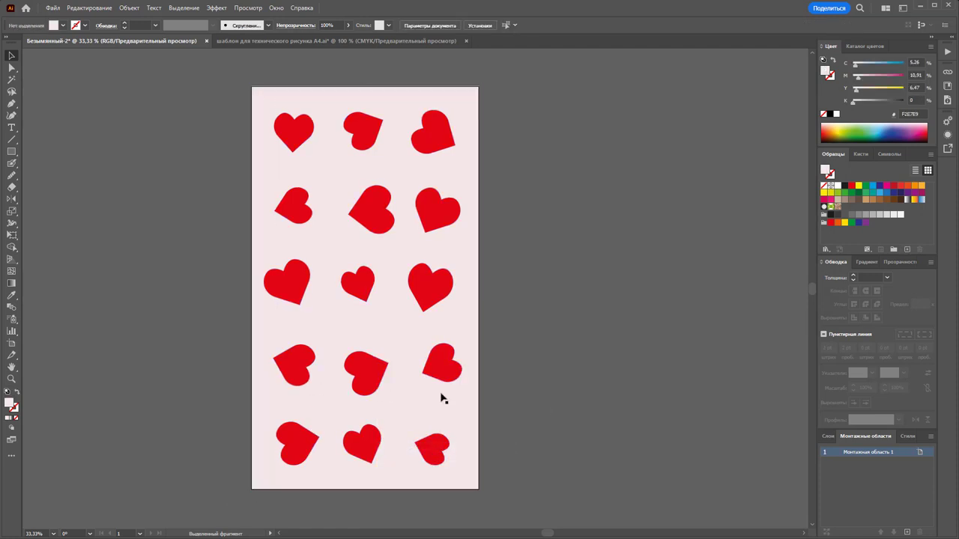
Step: Nudge four hearts inside the group for even spacing, then align the group at X=450 px
double_click(365, 381)
drag(368, 382, 368, 361)
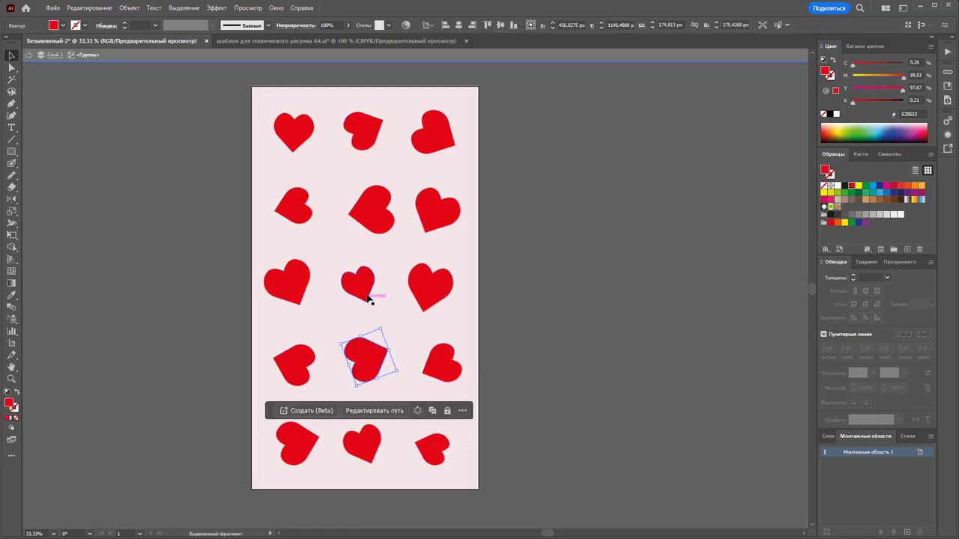
drag(375, 299, 367, 290)
drag(388, 217, 379, 212)
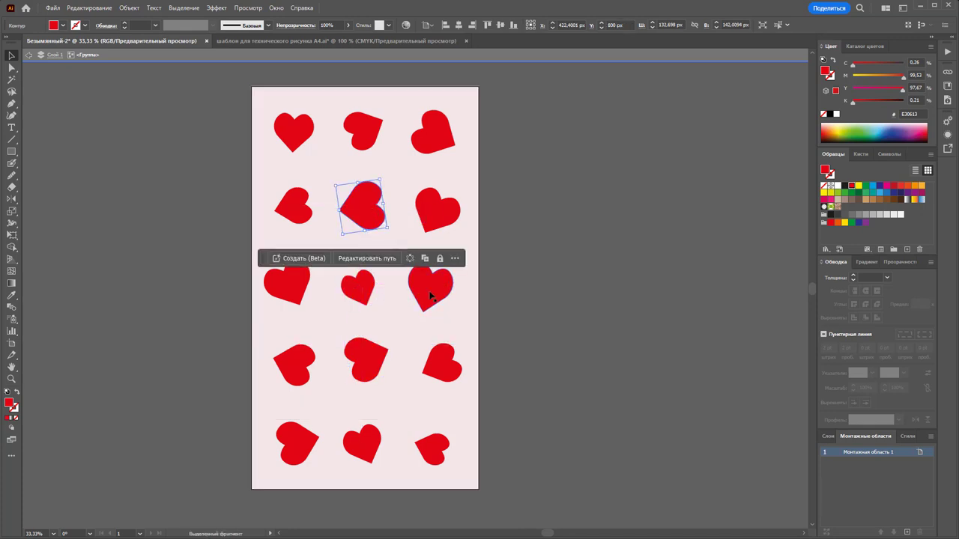
drag(433, 293, 435, 303)
double_click(599, 308)
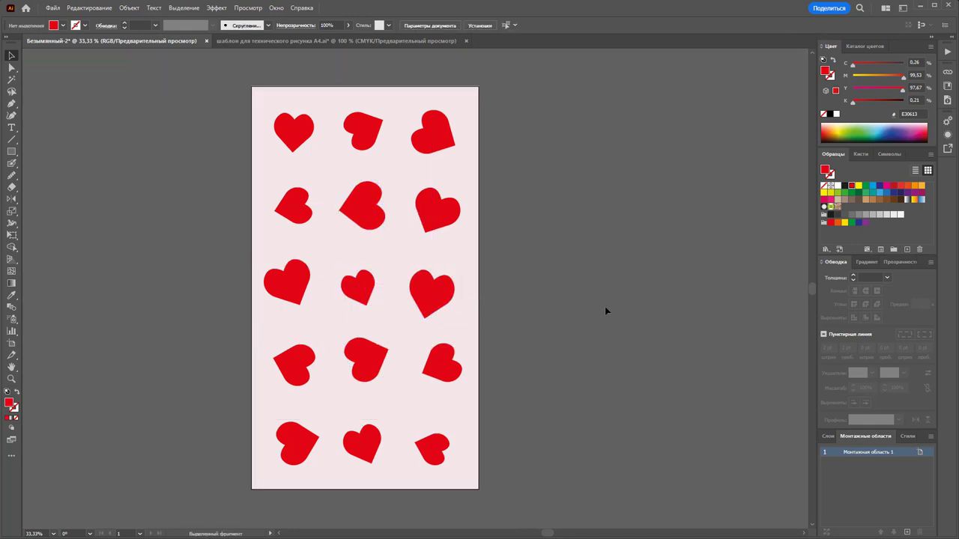
click(322, 247)
drag(490, 258, 490, 258)
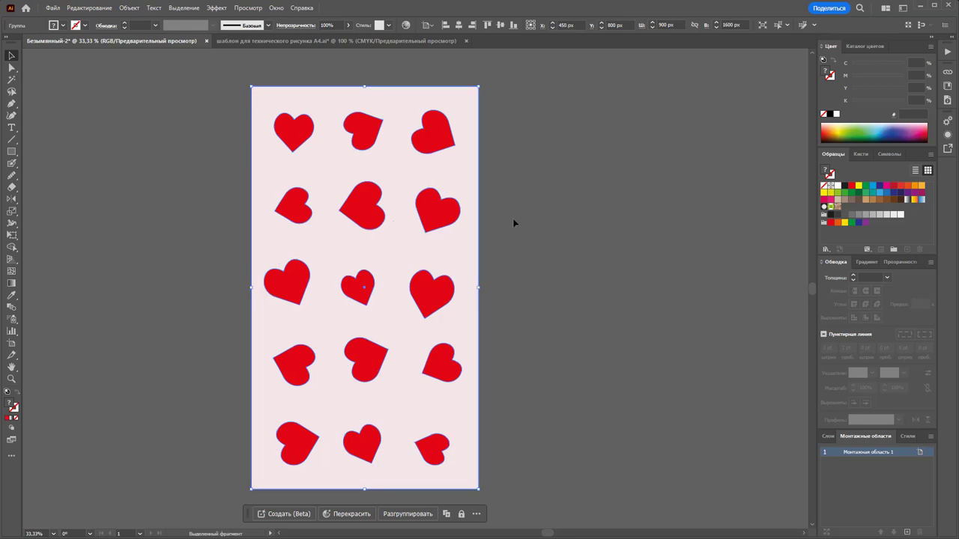
Step: Apply the 3D and Materials Inflate effect to the group and view its Materials settings
click(217, 8)
mouse_move(242, 65)
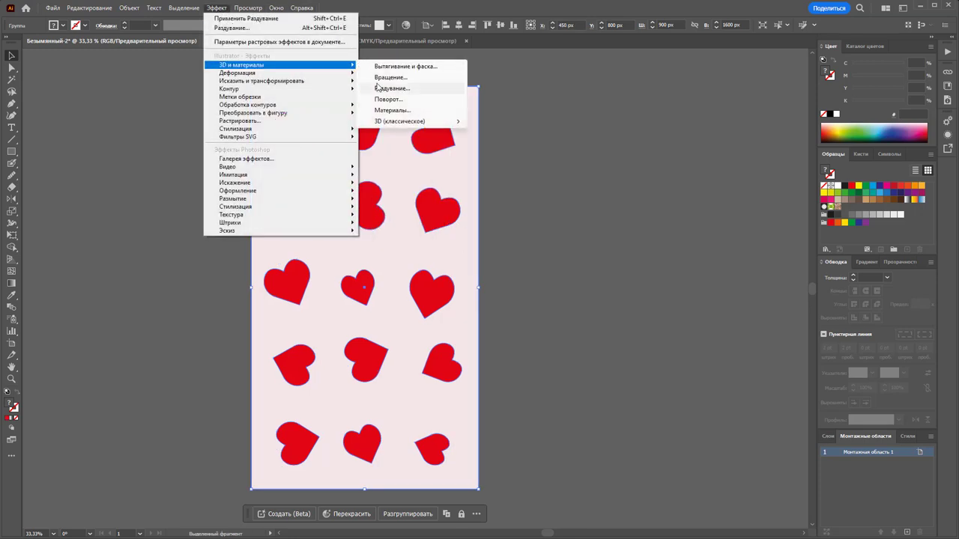
click(392, 110)
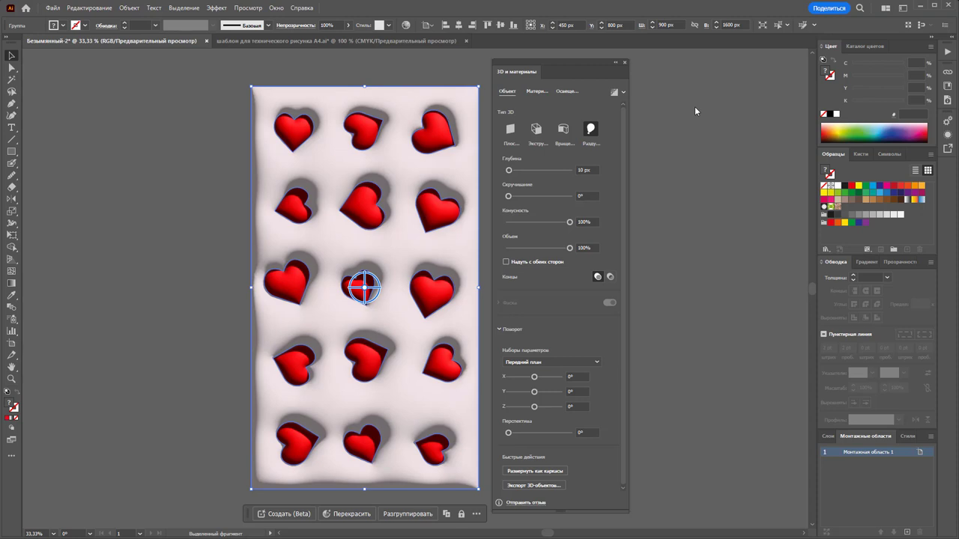
click(536, 91)
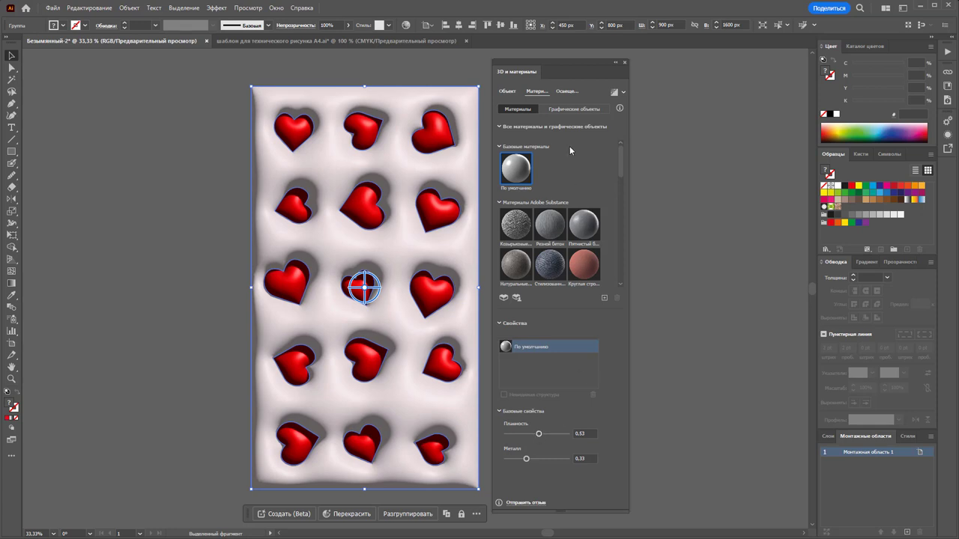
Step: Set the 3D lighting to 54° height and 48% softness, then close the 3D panel
click(565, 92)
mouse_move(536, 346)
mouse_down()
mouse_move(558, 371)
mouse_move(522, 419)
mouse_up()
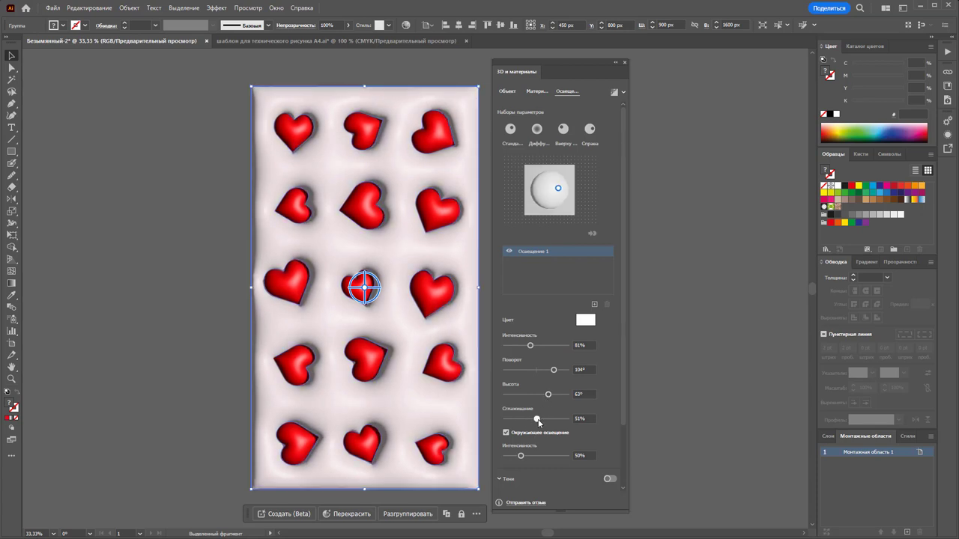
drag(537, 420, 542, 394)
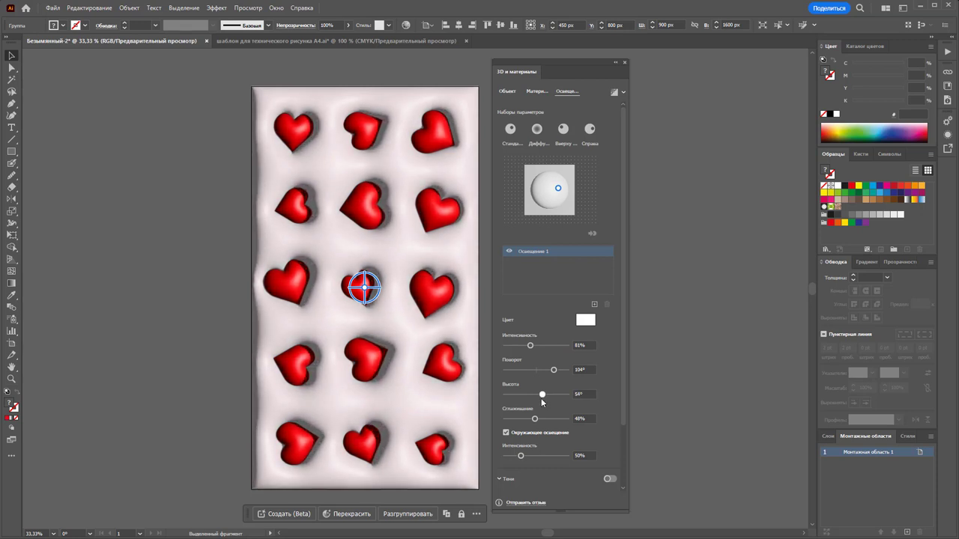
click(723, 314)
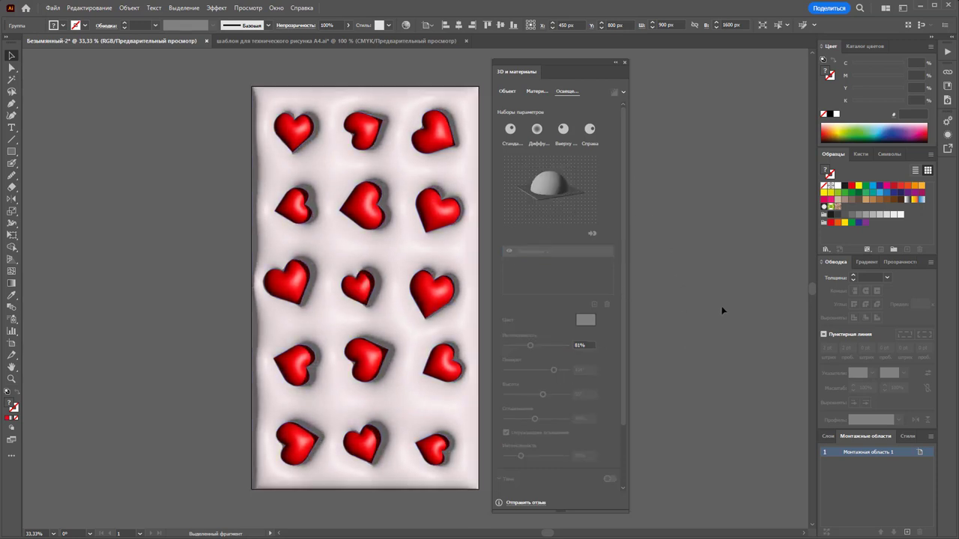
click(625, 63)
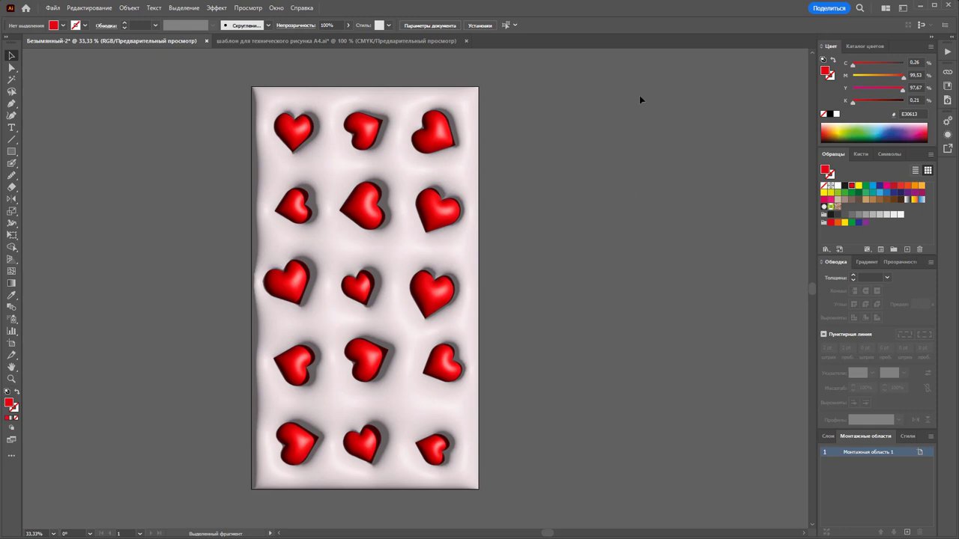